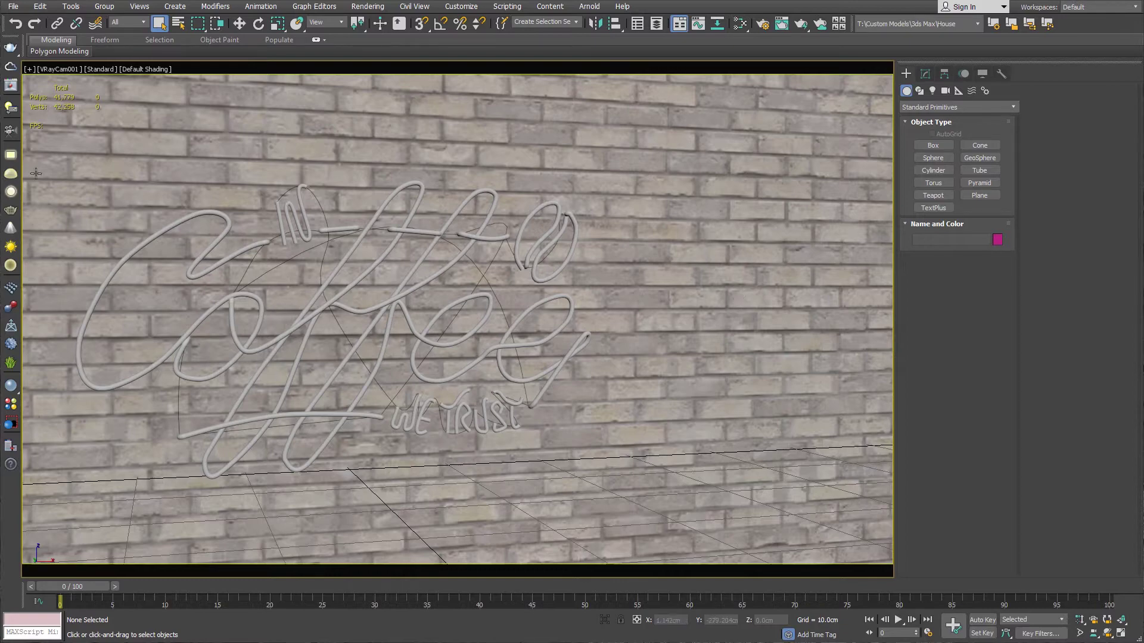
Render the camera view again, compare it with the earlier glowing neon render in VFB History, then close the frame buffer.
left_click(11, 85)
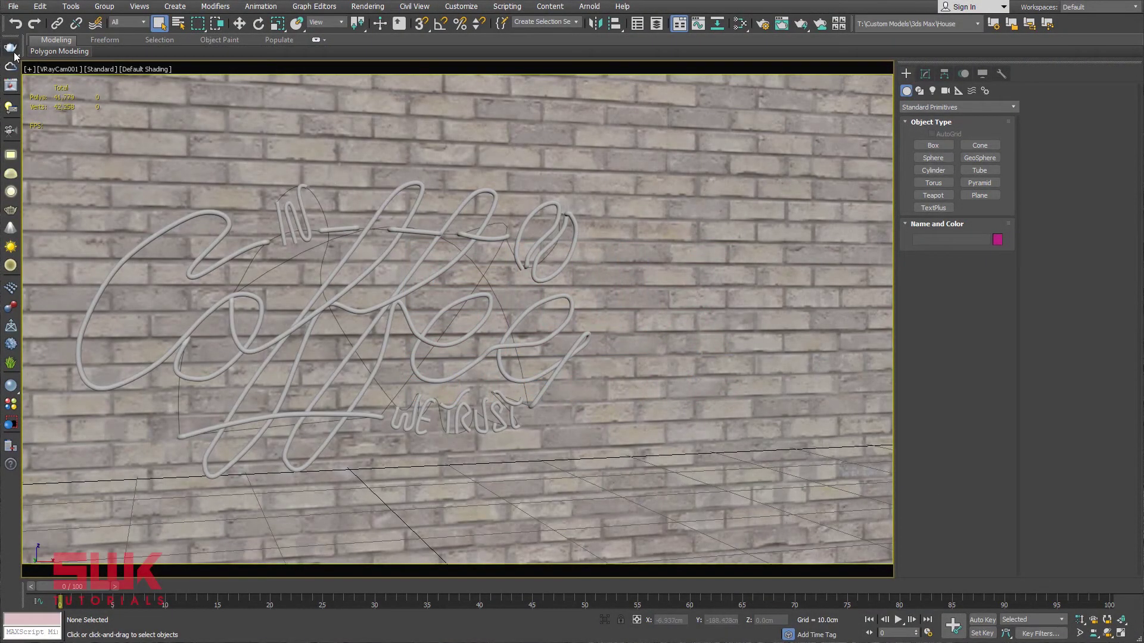
left_click(10, 50)
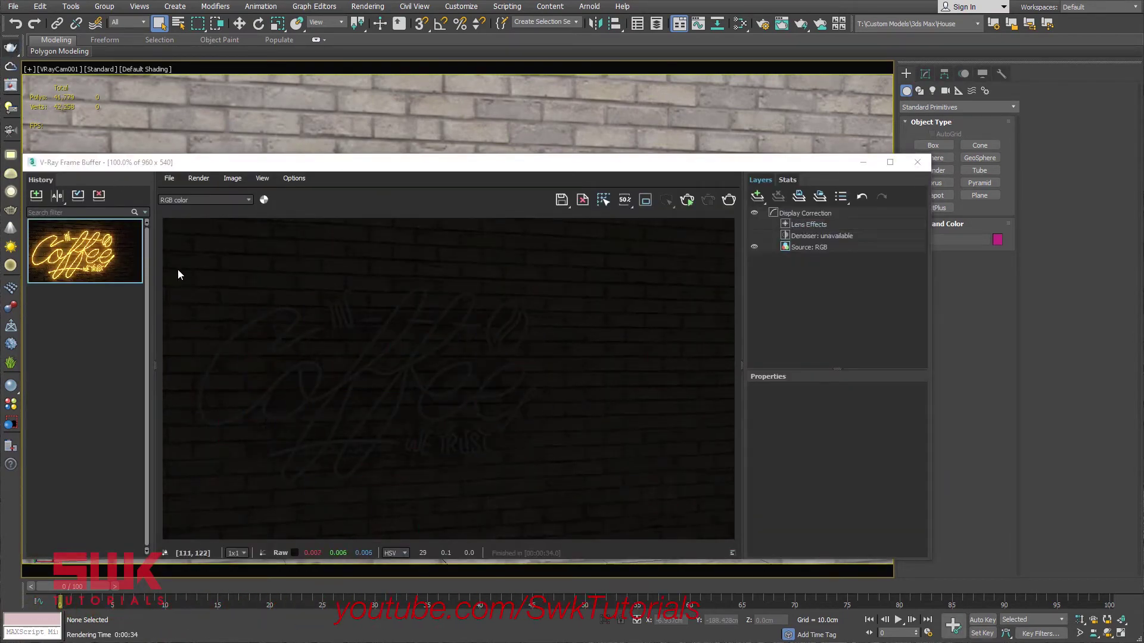
double_click(84, 316)
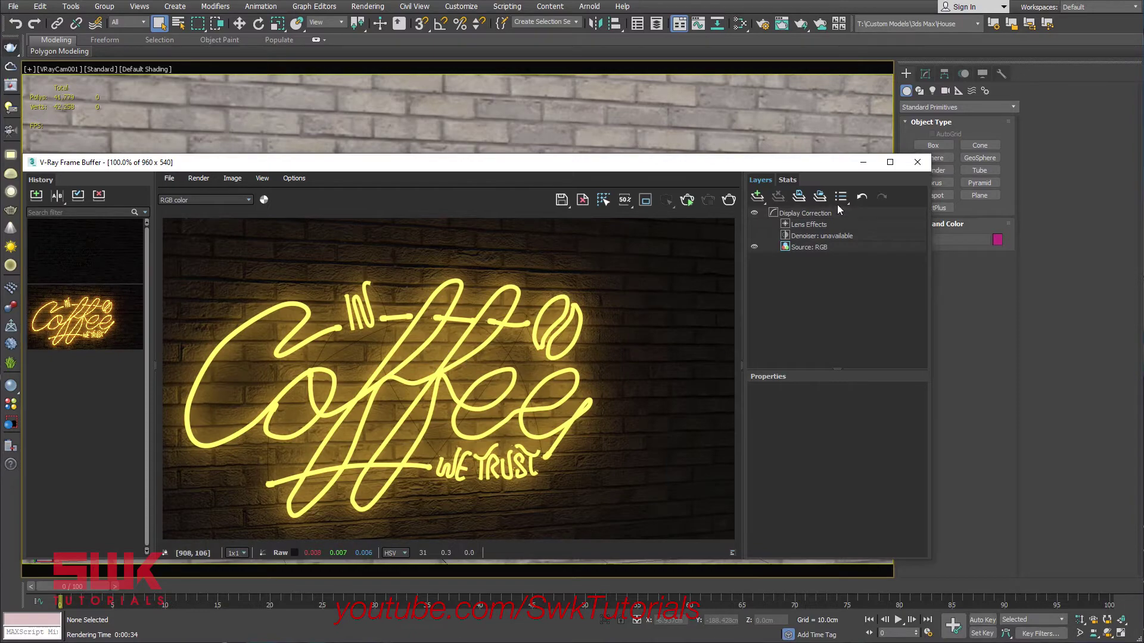
left_click(915, 162)
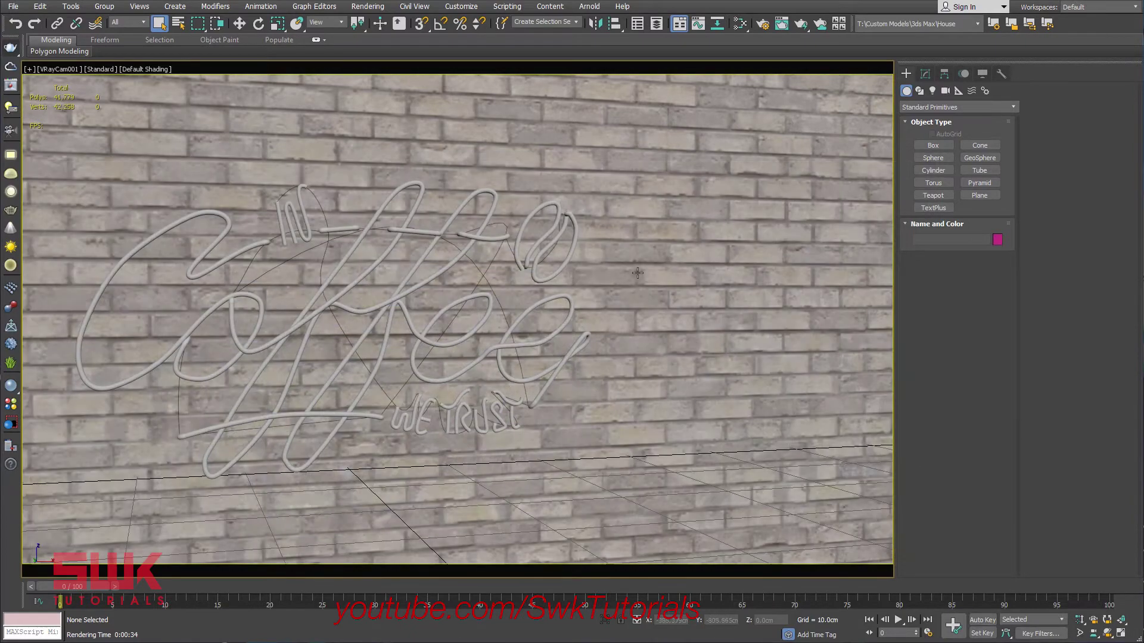
Create a sphere-shaped V-Ray light near the neon text.
left_click(459, 208)
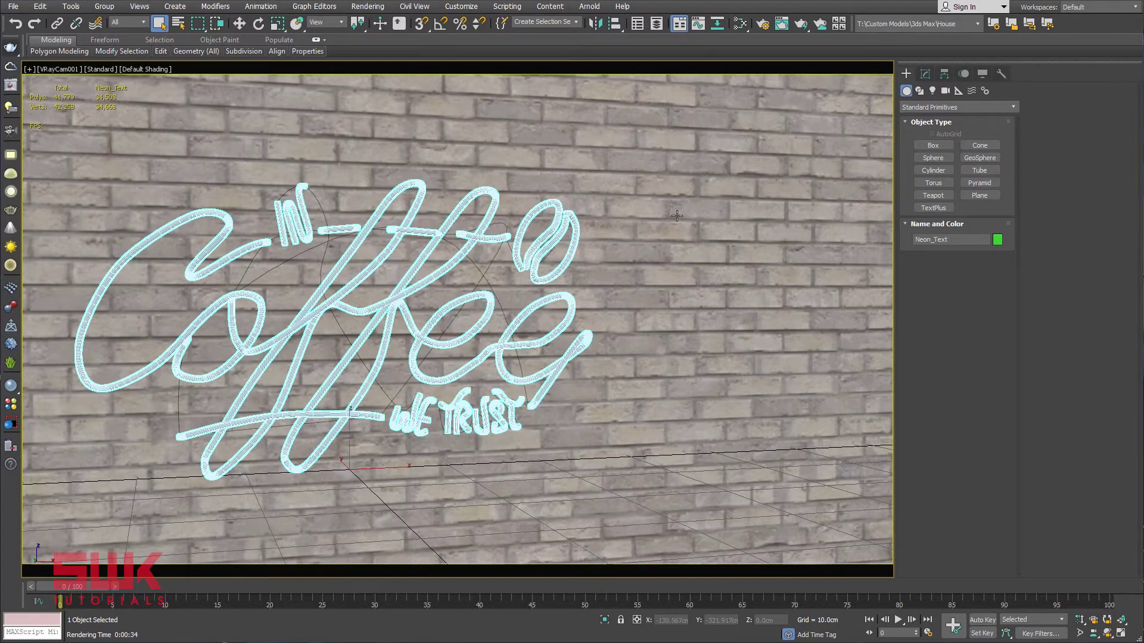
left_click(933, 91)
left_click(924, 108)
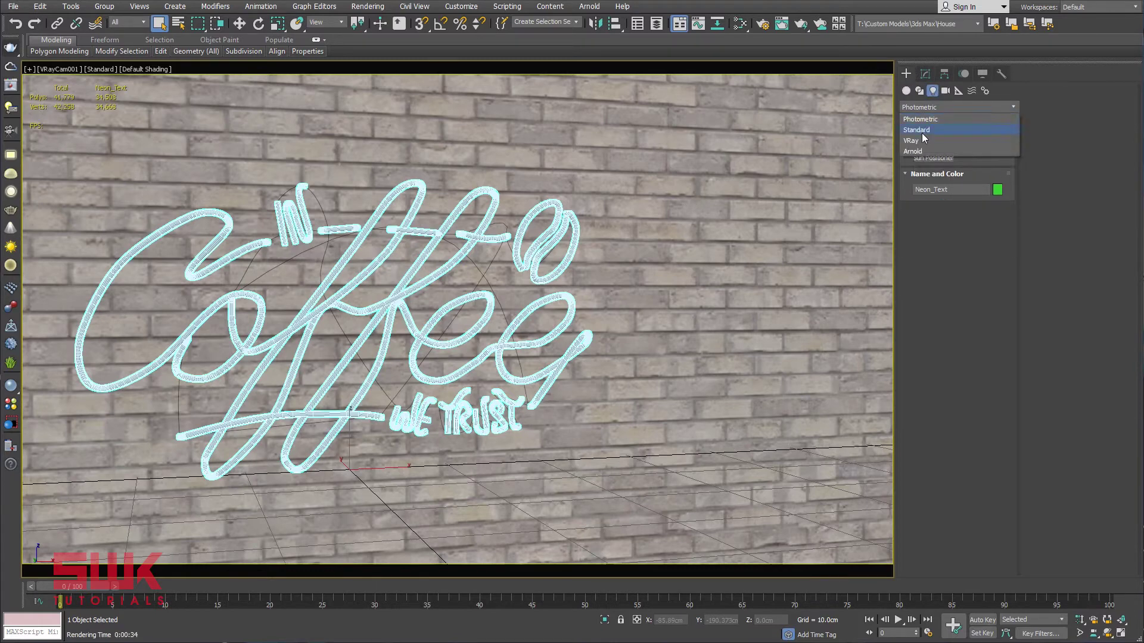
left_click(921, 141)
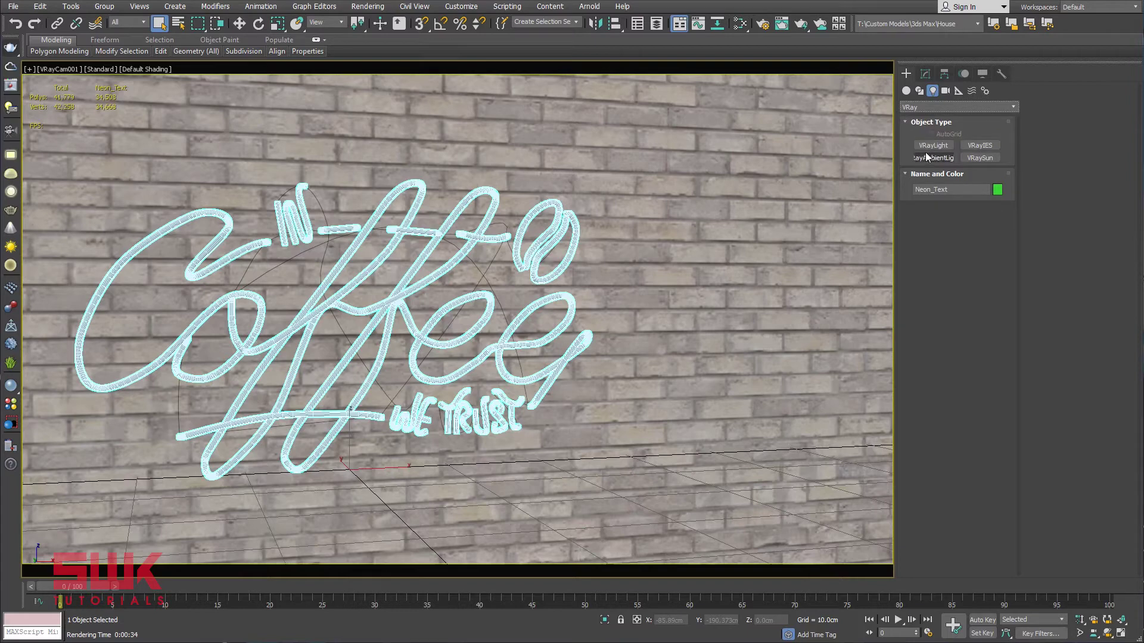
left_click(925, 145)
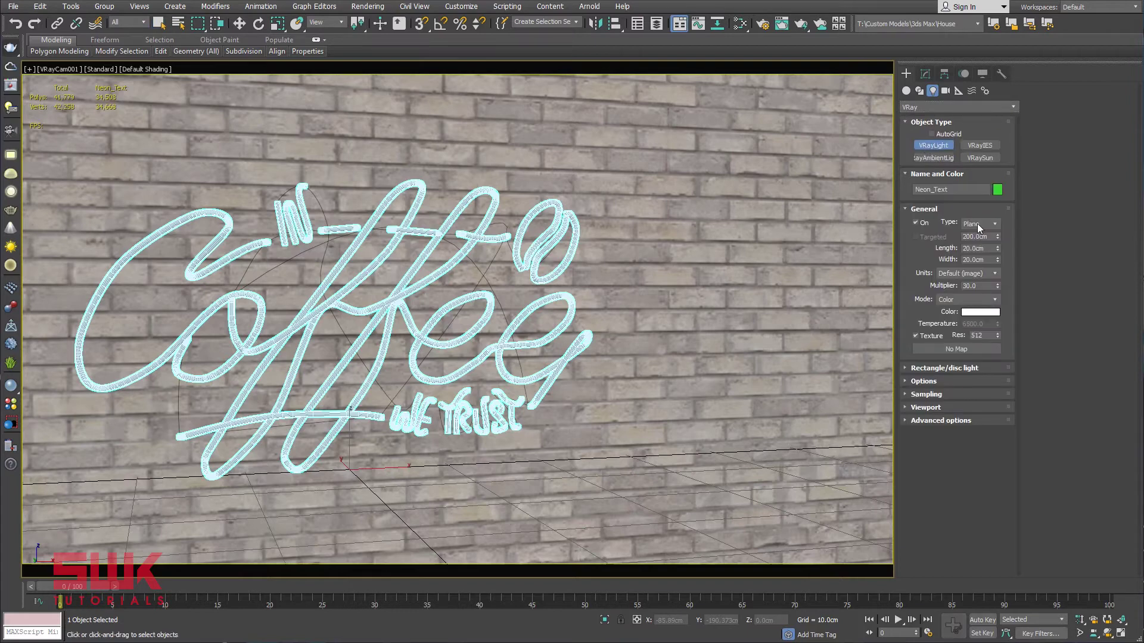
left_click(977, 224)
left_click(971, 250)
left_click_drag(662, 516, 691, 530)
Change the light to Mesh type and pick the Neon_Text object as its mesh.
left_click(977, 224)
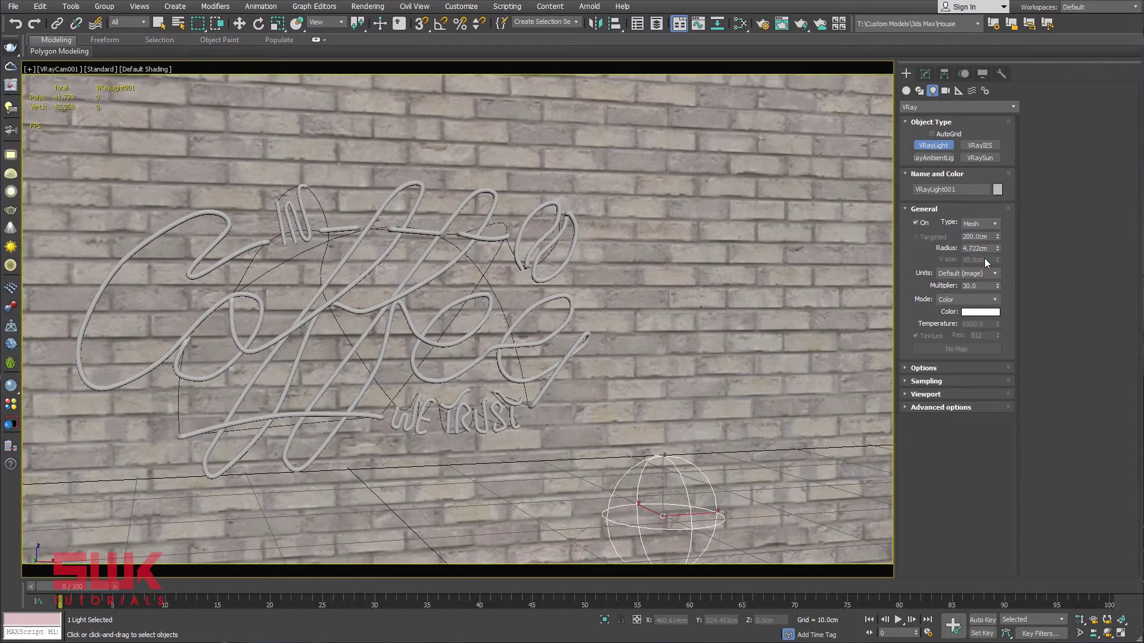
left_click(986, 262)
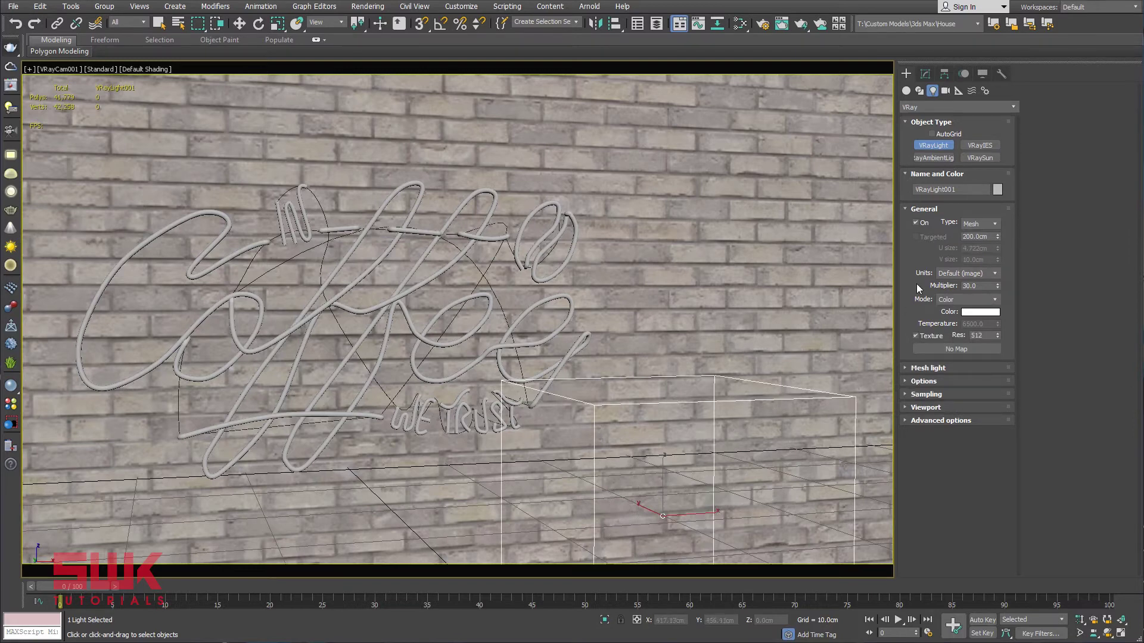
left_click(928, 368)
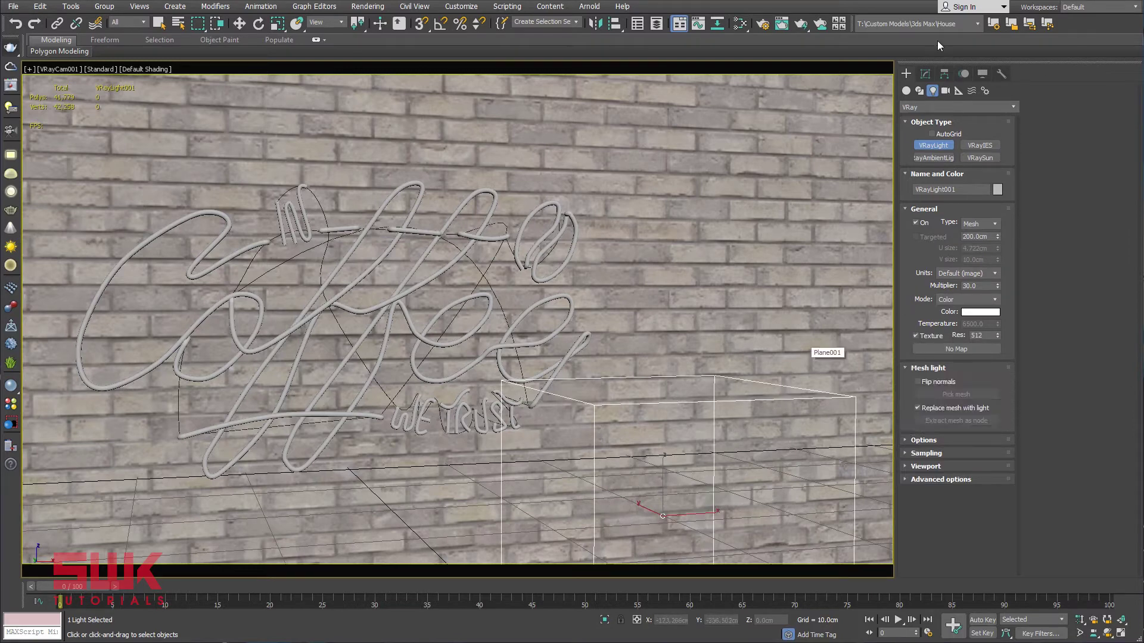
left_click(925, 73)
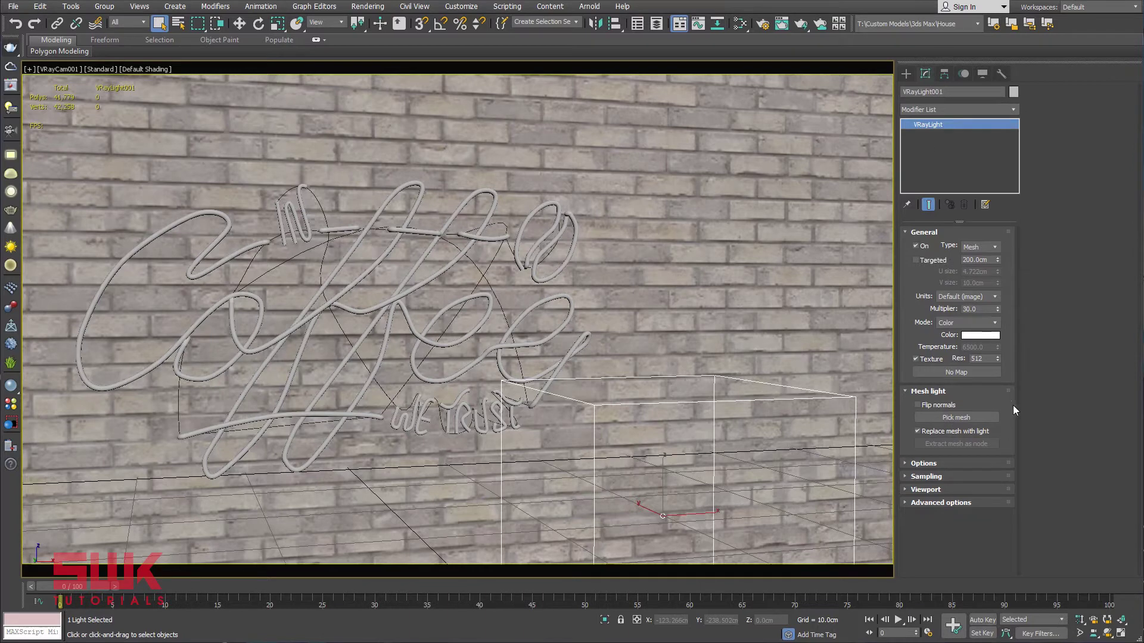
left_click(935, 420)
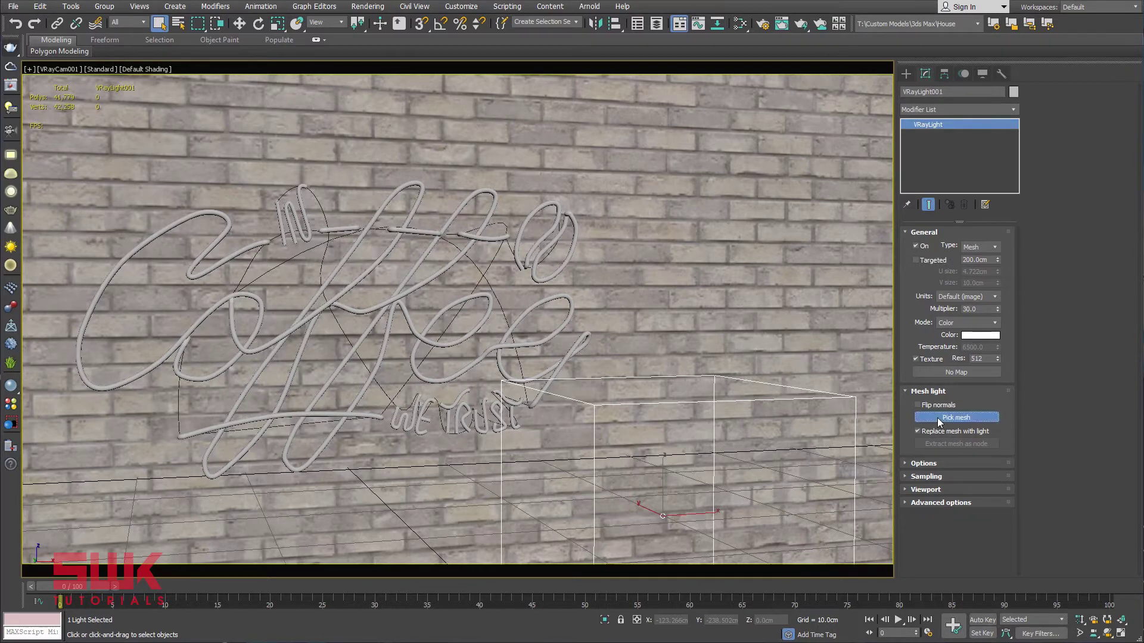
left_click(541, 302)
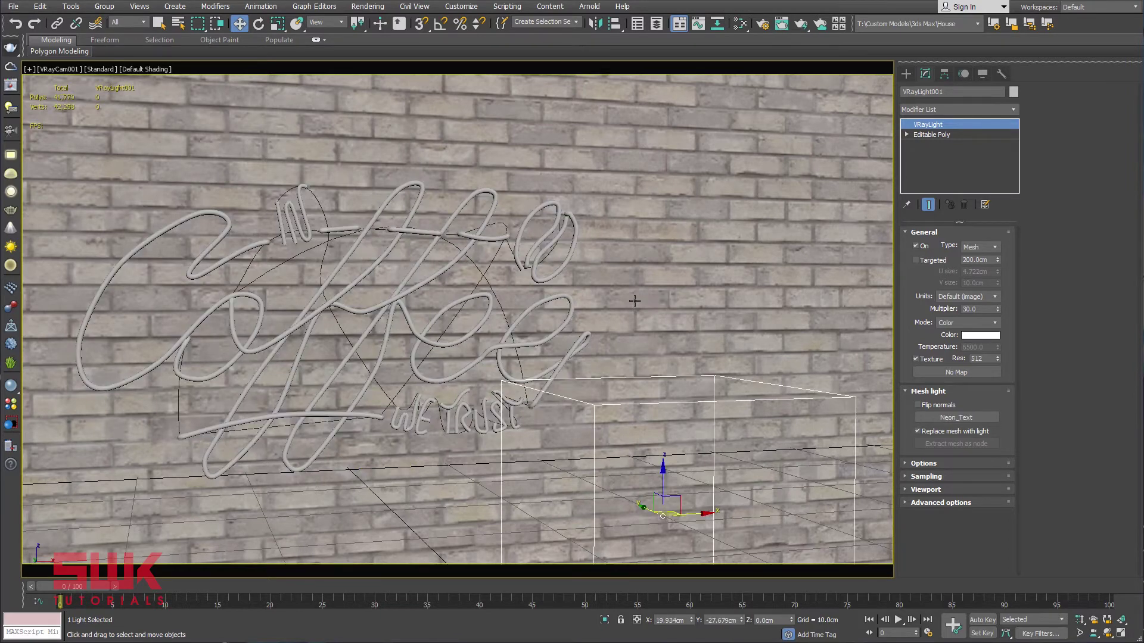
Convert the Neon_Text object itself into a V-Ray mesh light from the V-Ray toolbar.
left_click(634, 301)
right_click(635, 300)
left_click(636, 299)
left_click(568, 298)
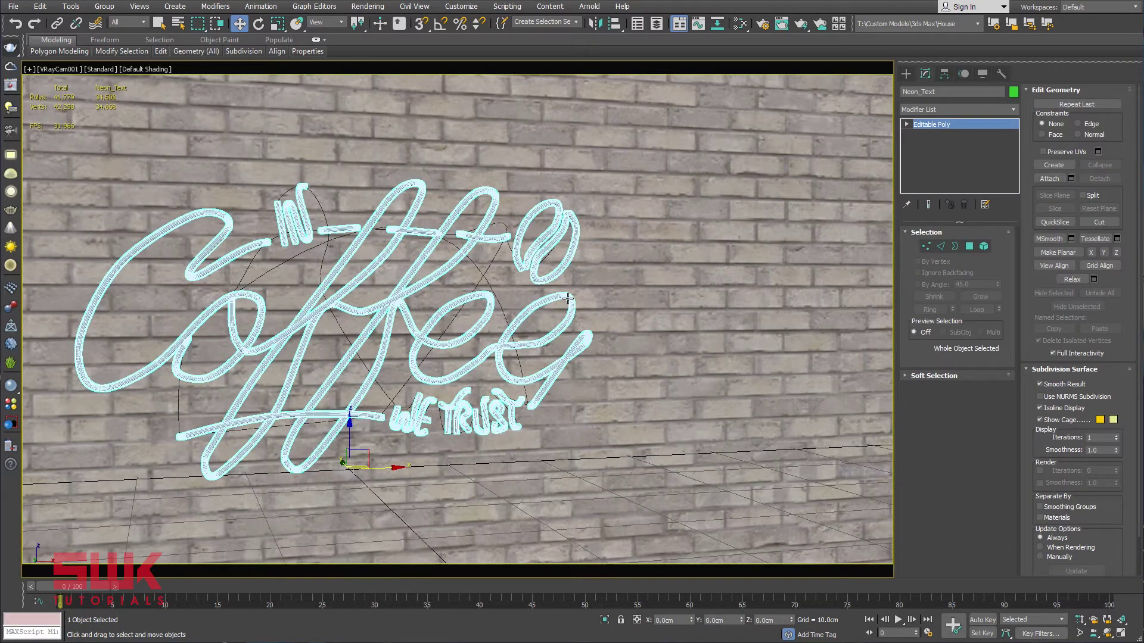
left_click(13, 210)
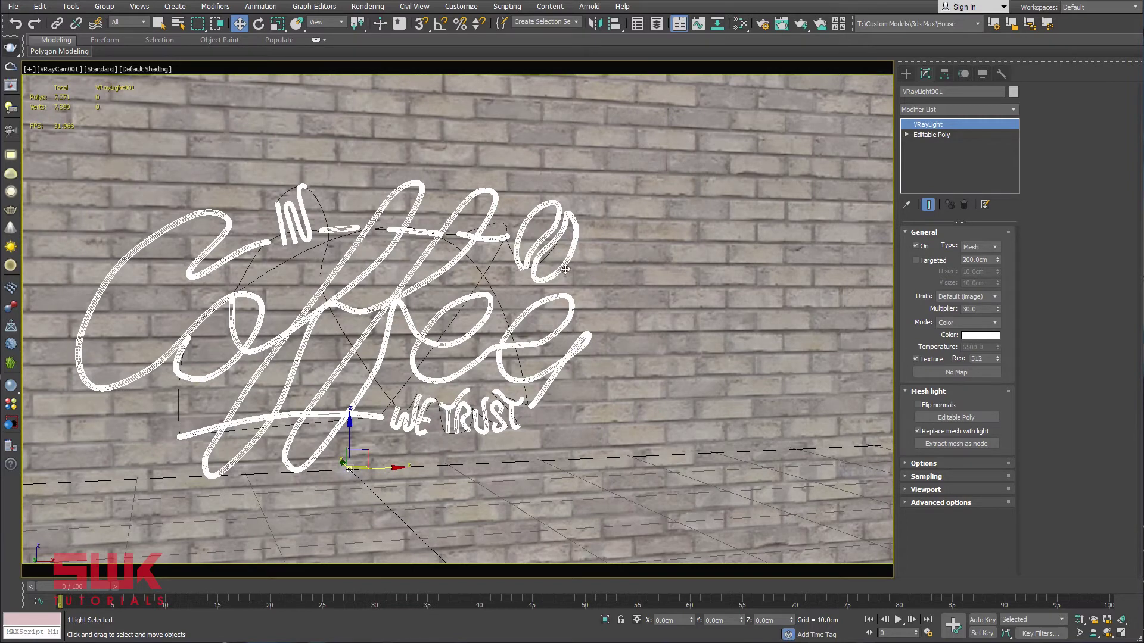
Render the scene with the white neon mesh light, then close the frame buffer.
left_click(802, 24)
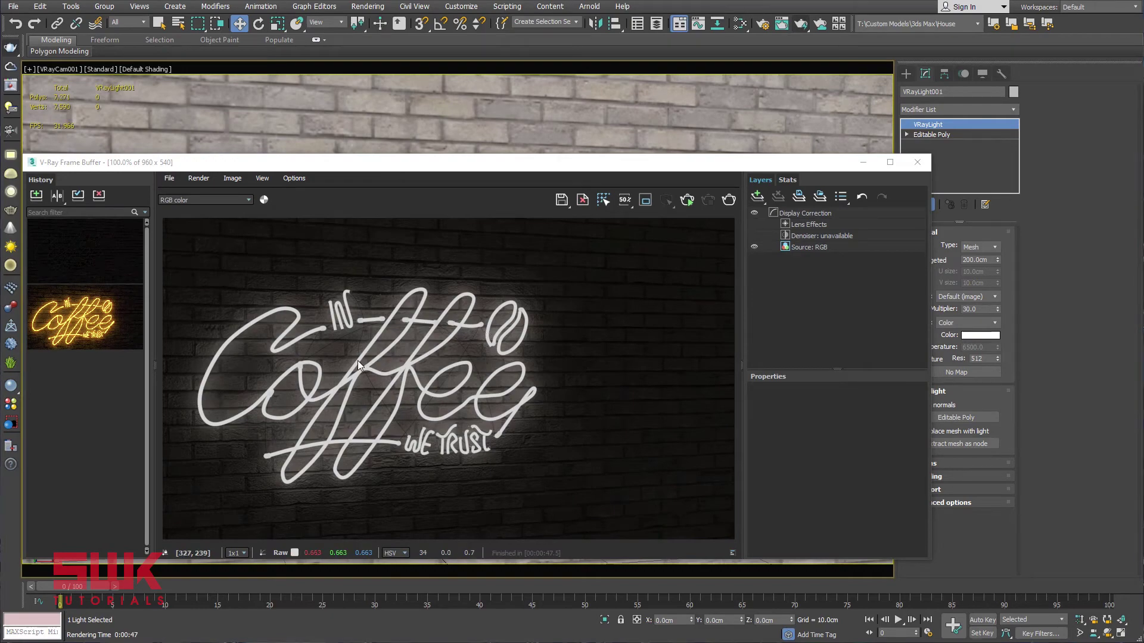
left_click(915, 167)
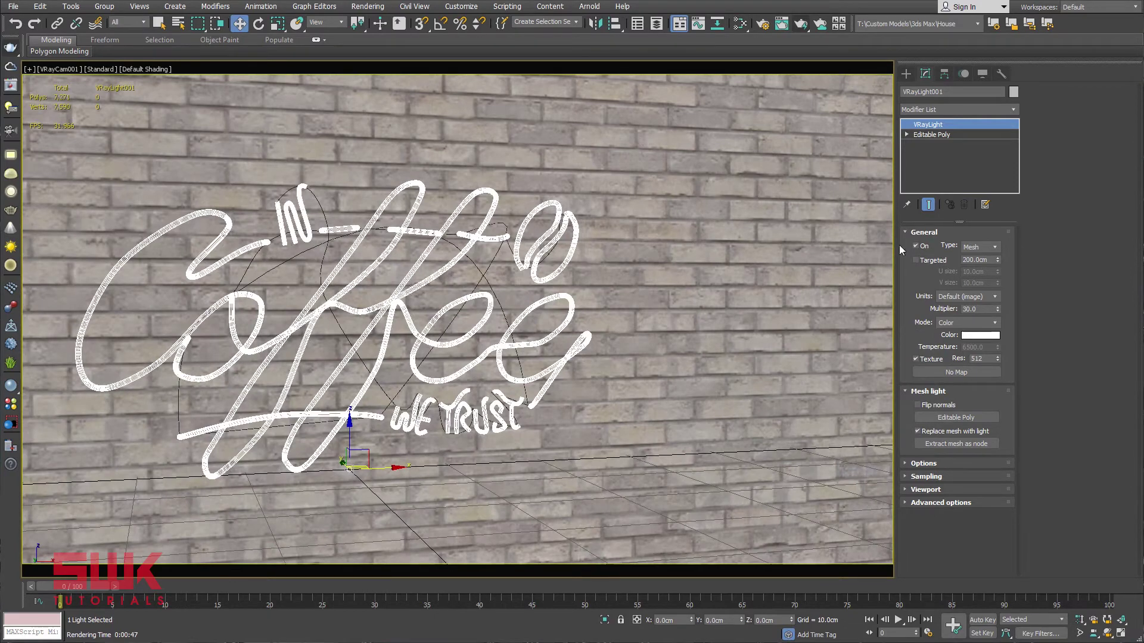
Set VRayLight001's colour to warm orange with Hue 22 and Saturation 240.
left_click(979, 335)
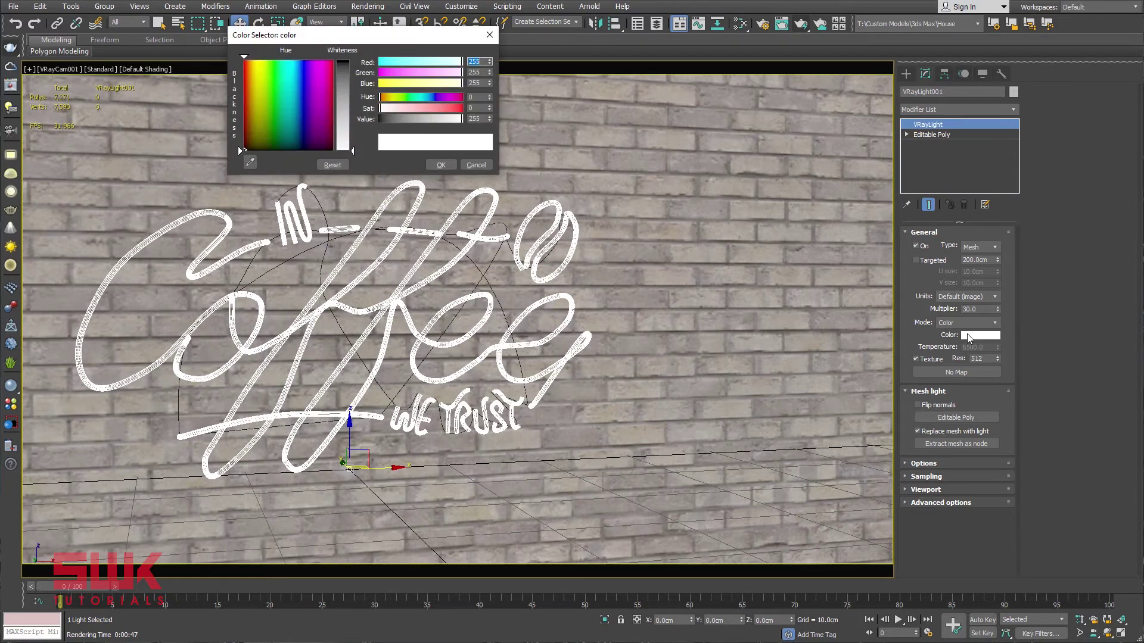
double_click(479, 97)
type("22")
key("Tab")
type("240")
key("Tab")
type("25")
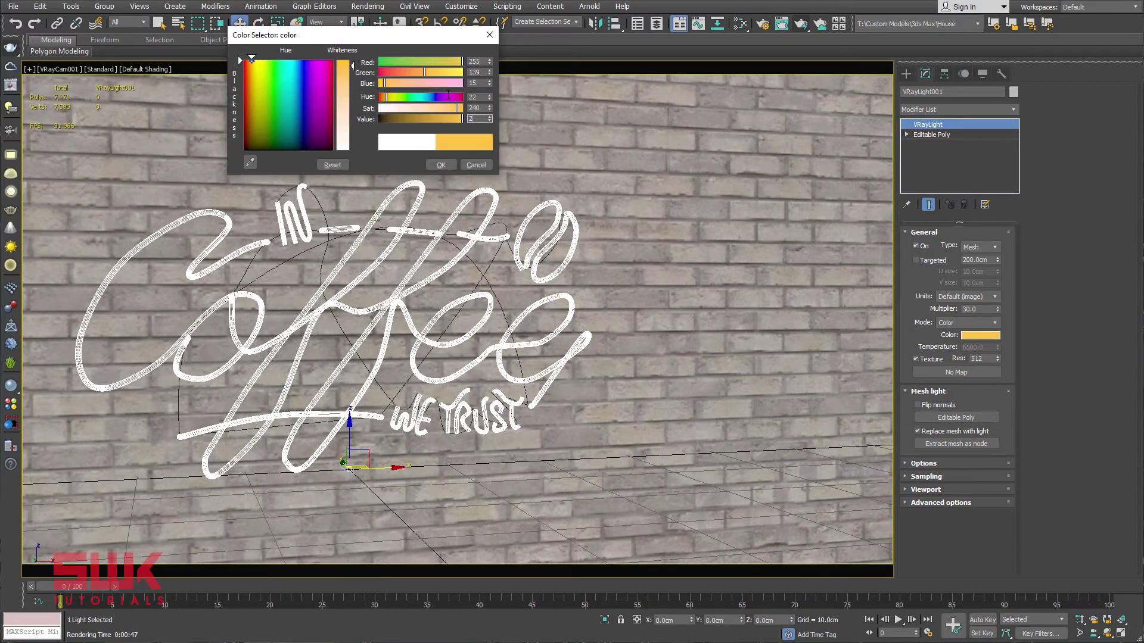
left_click(439, 166)
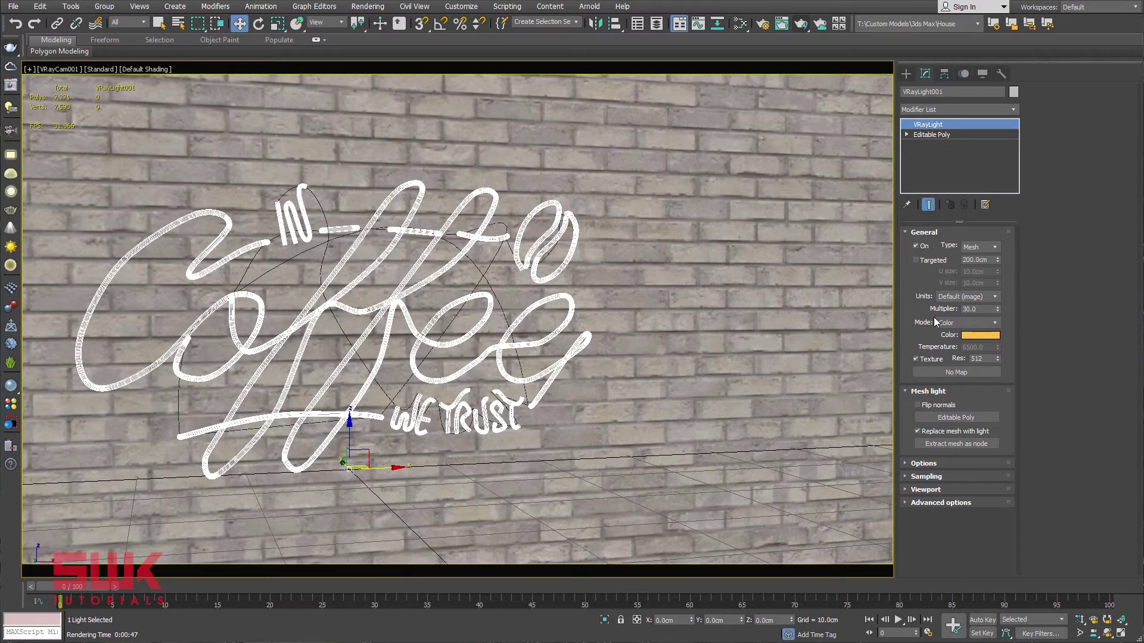
Raise the light multiplier to 100 and render the orange neon sign.
double_click(986, 310)
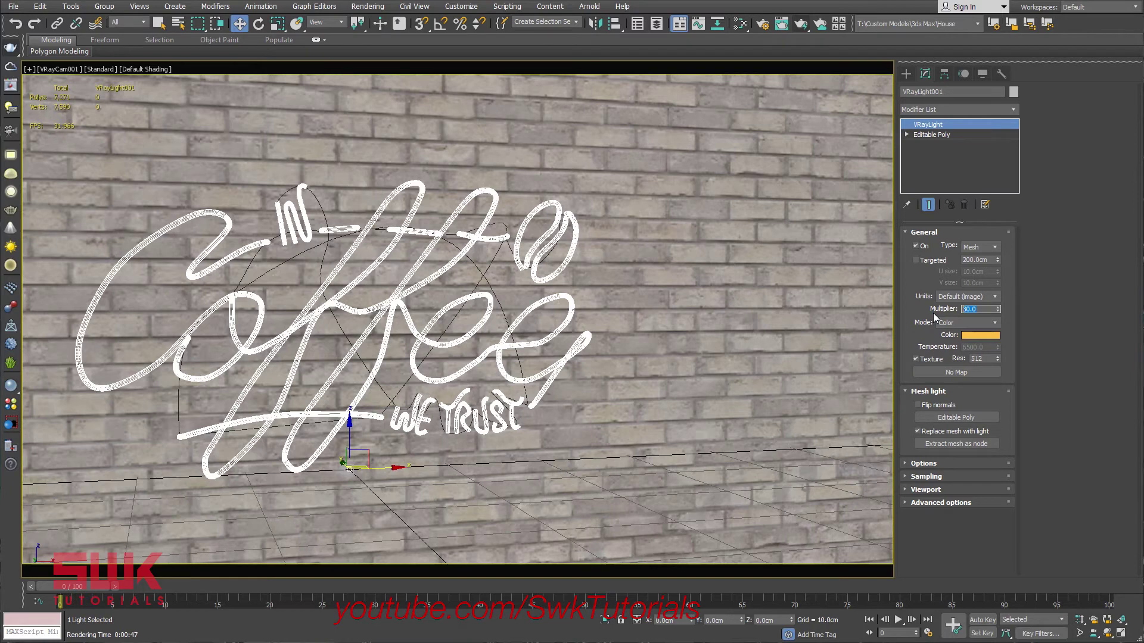
type("100")
key("Return")
left_click(799, 27)
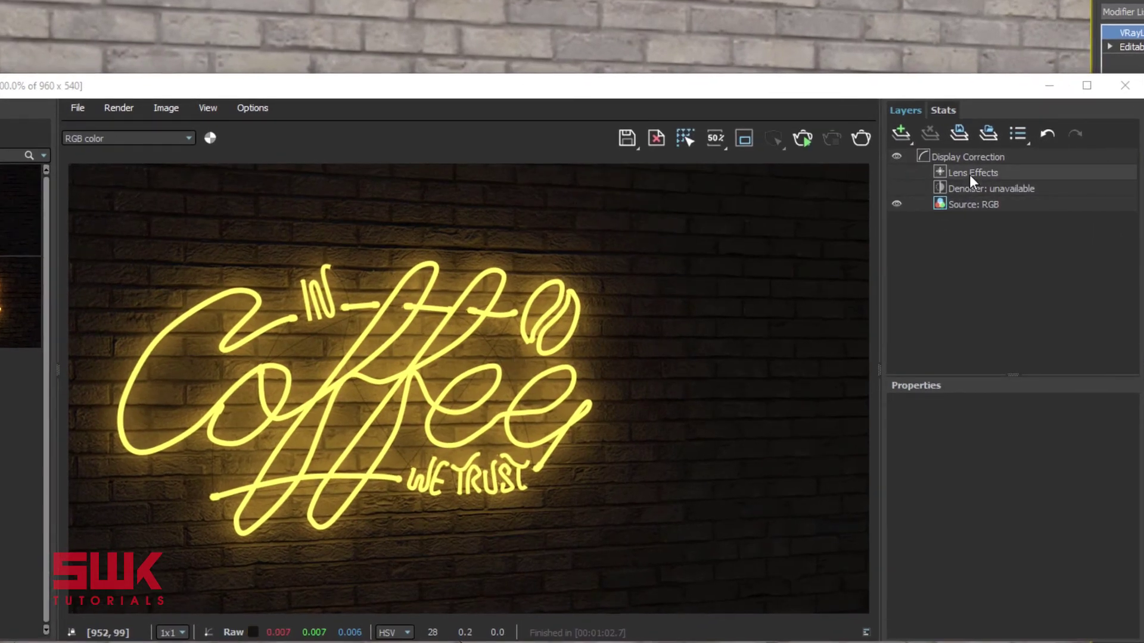
Enable the Lens Effects bloom/glare with size 20 and intensity 8.5.
left_click(969, 174)
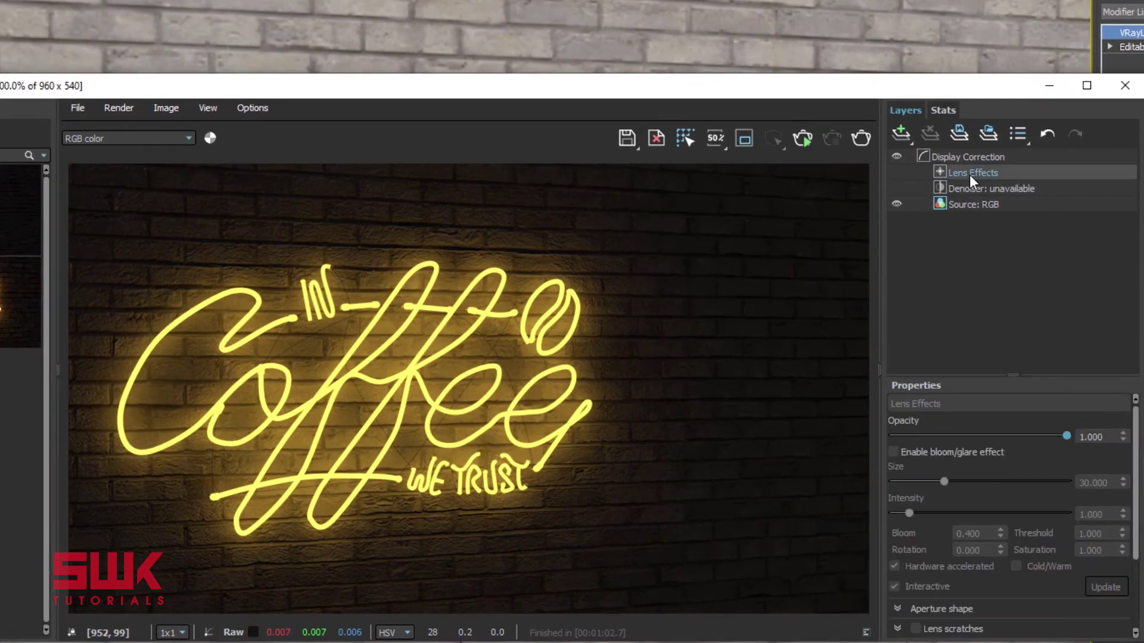
left_click(892, 452)
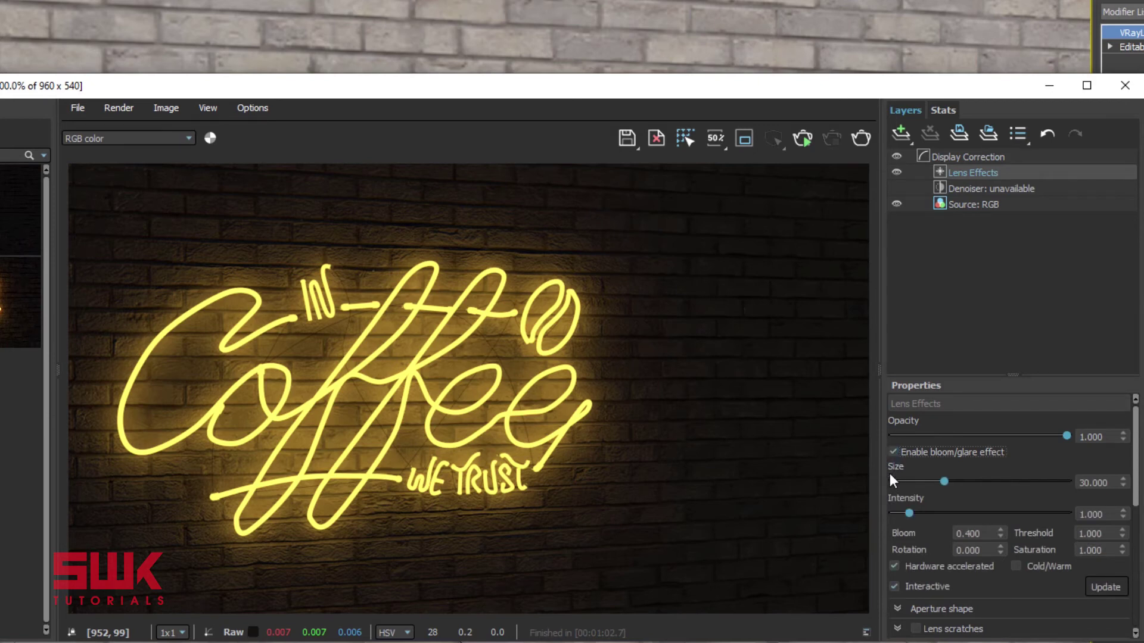
left_click(1103, 487)
left_click_drag(1102, 487, 1059, 483)
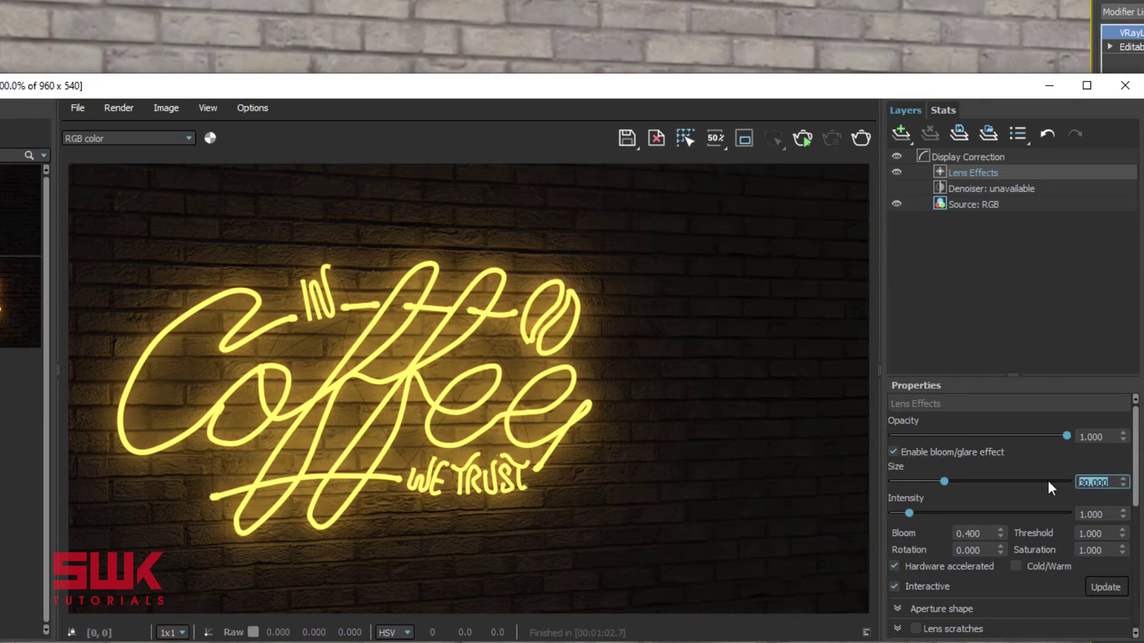
type("20")
key("Return")
left_click_drag(1106, 514, 1023, 520)
type("8.5")
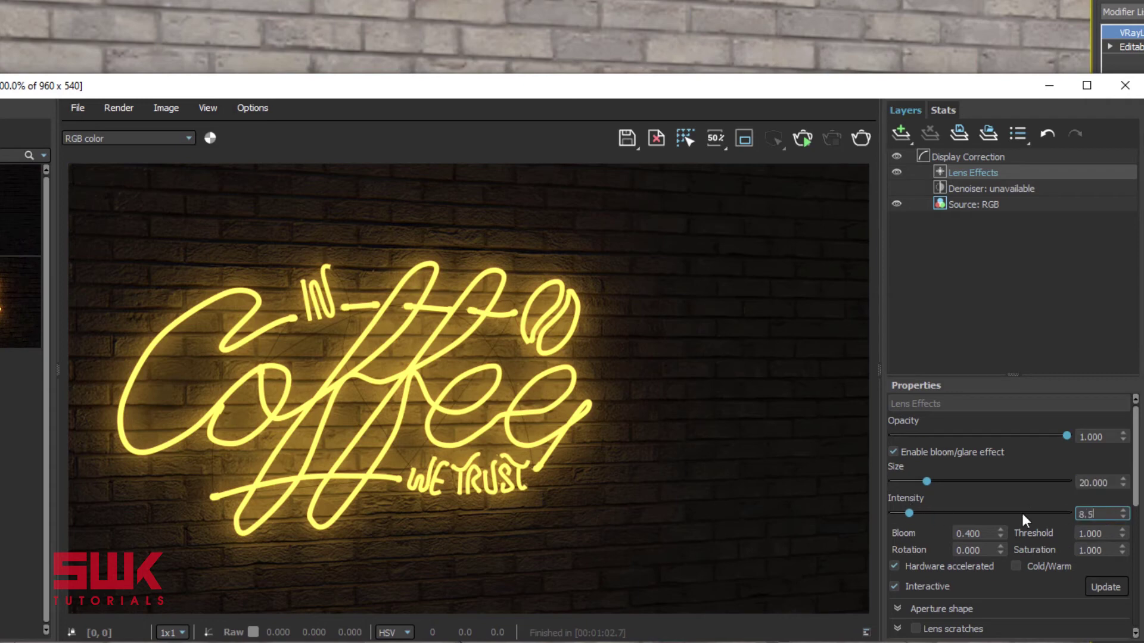
key("Return")
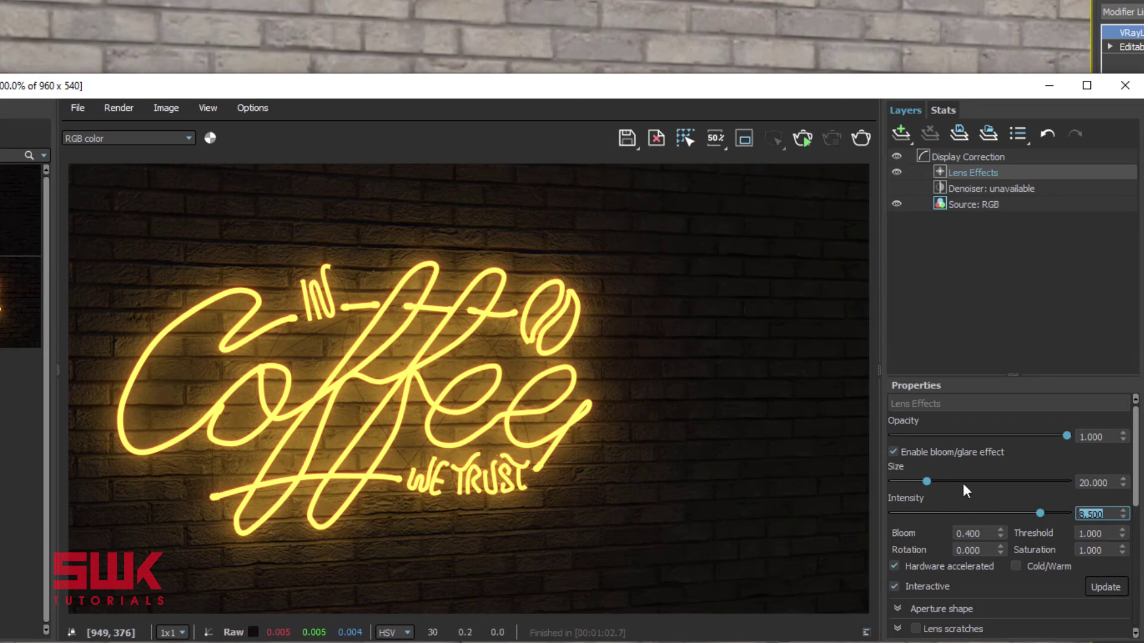
Turn on lens dust, then hide and re-show the Lens Effects layer to compare.
scroll(963, 484, "down", 2)
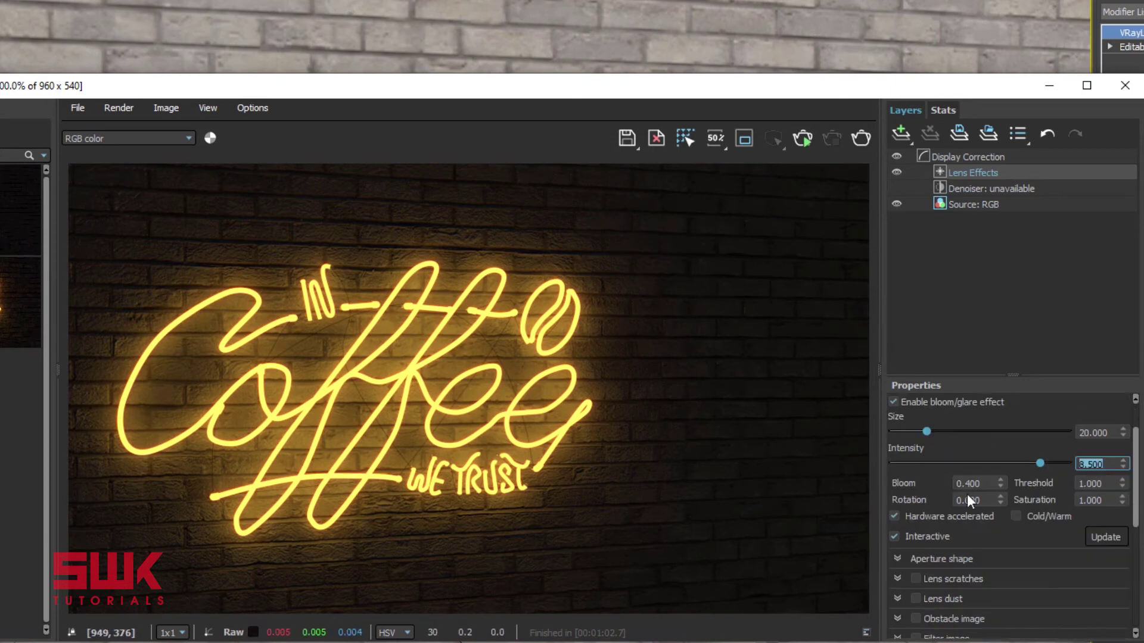
left_click(916, 598)
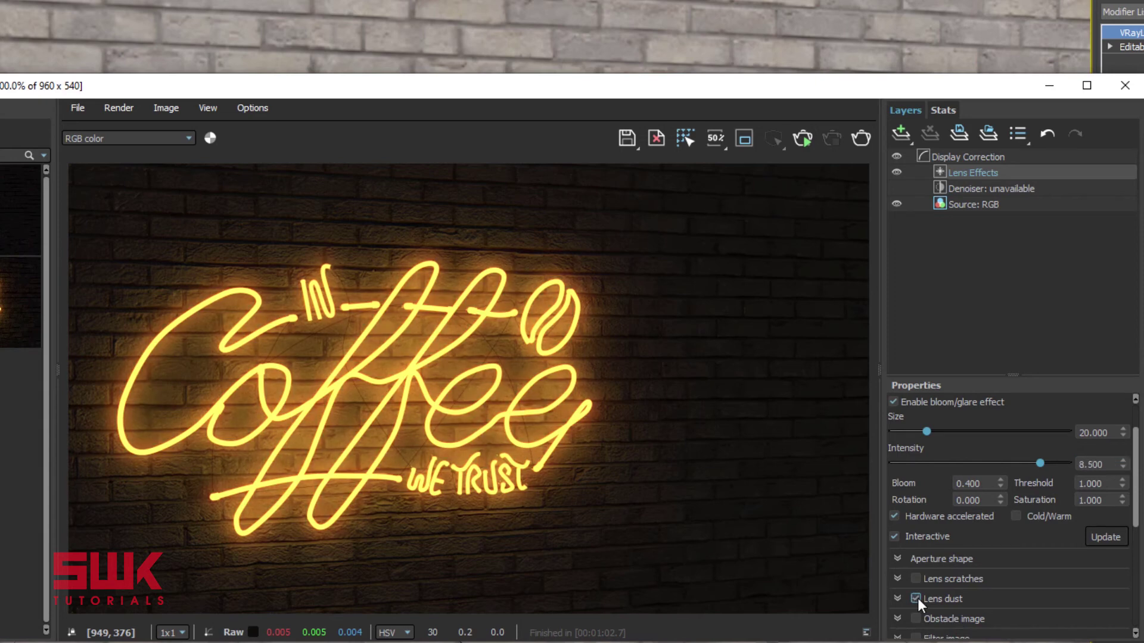
left_click(897, 172)
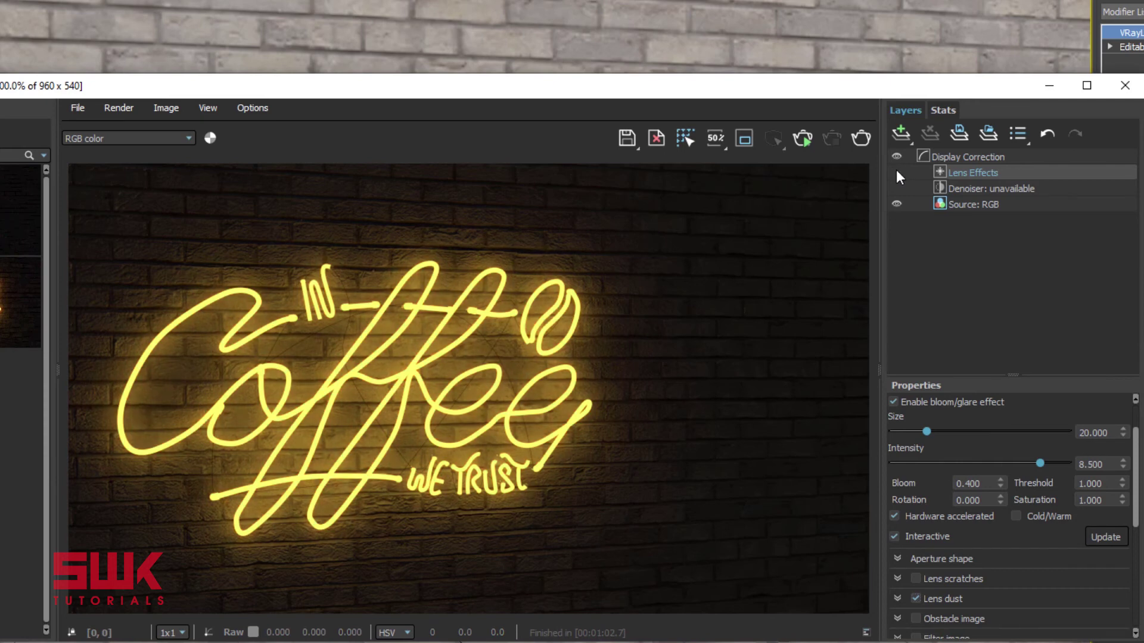
left_click(896, 173)
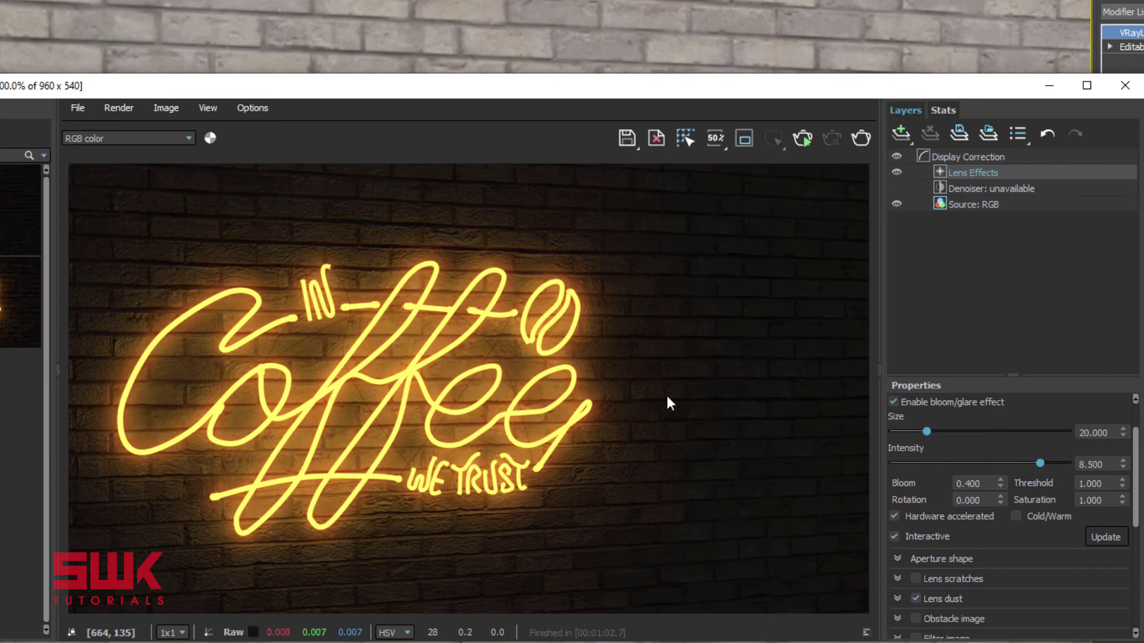